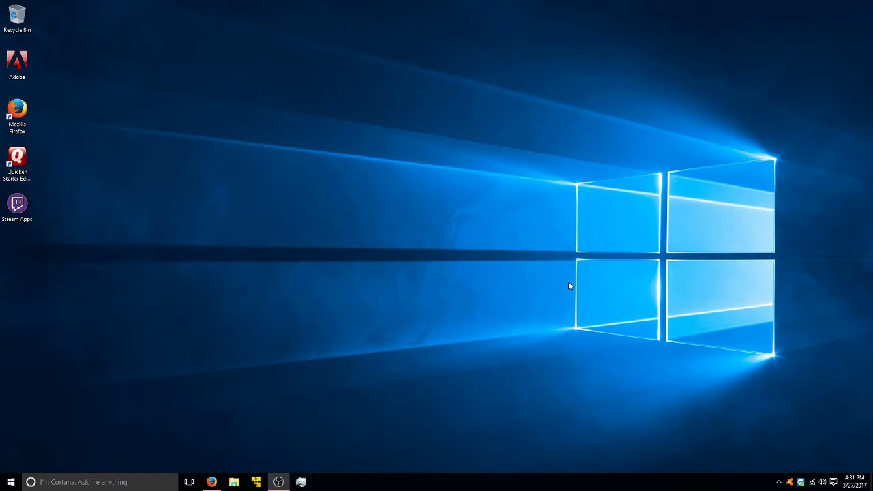
Open File Explorer to view the contents of the Secondary (D:) drive, and close the window.
left_click_drag(794, 141, 722, 159)
left_click(234, 482)
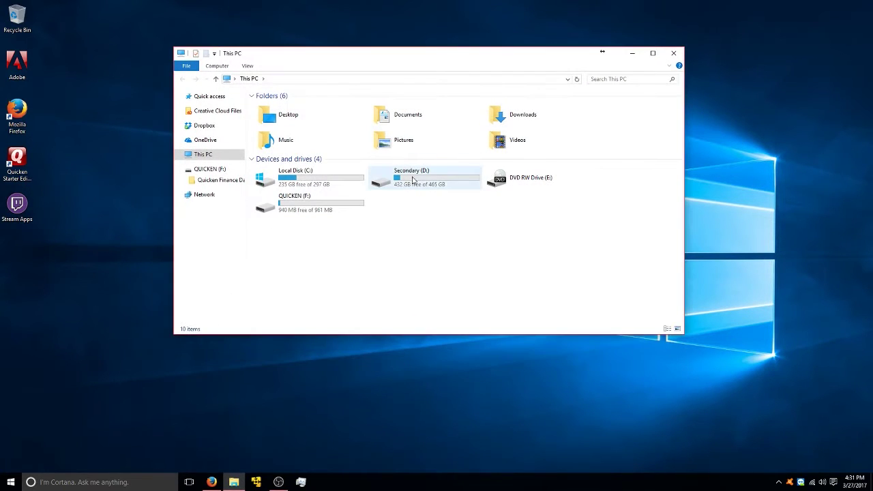
double_click(437, 179)
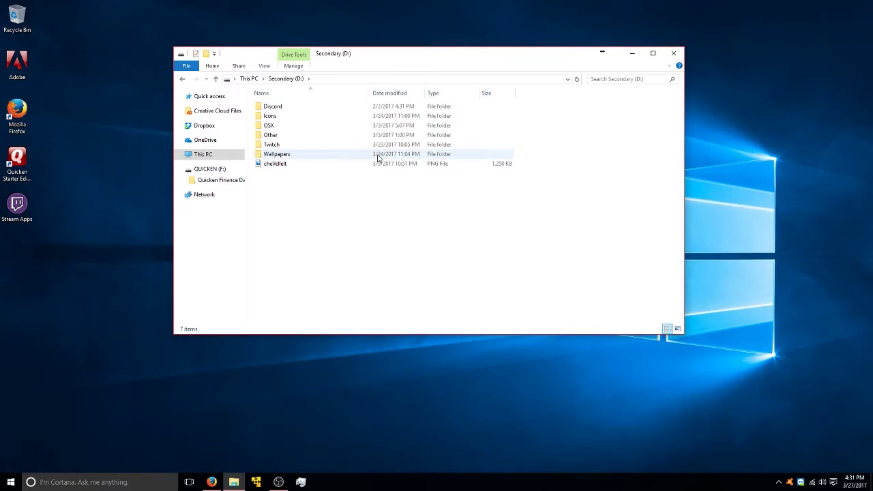
left_click(249, 78)
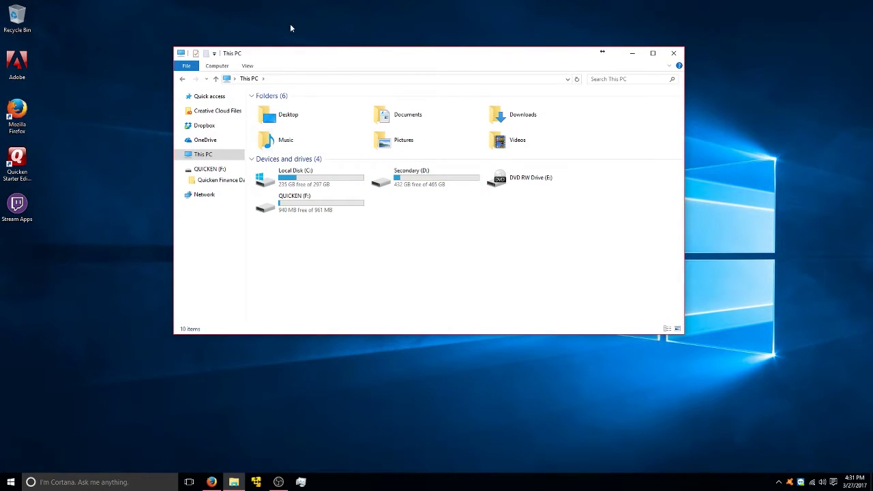
left_click_drag(324, 59, 297, 48)
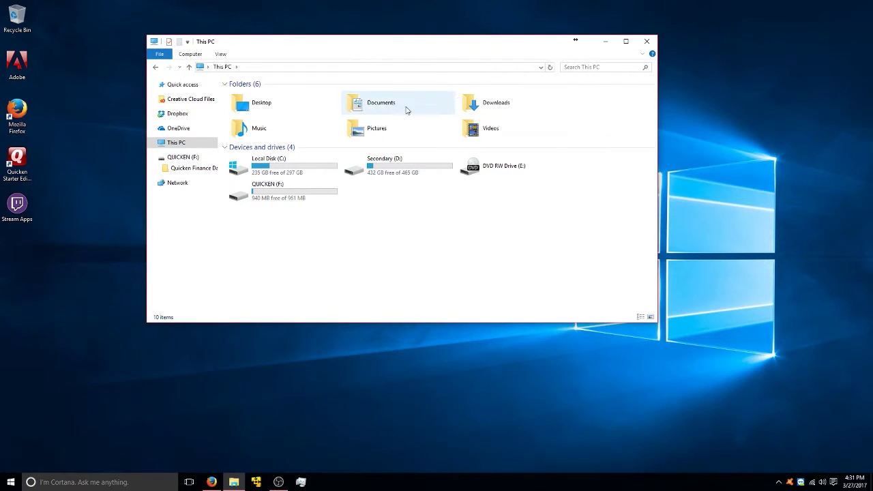
left_click(646, 44)
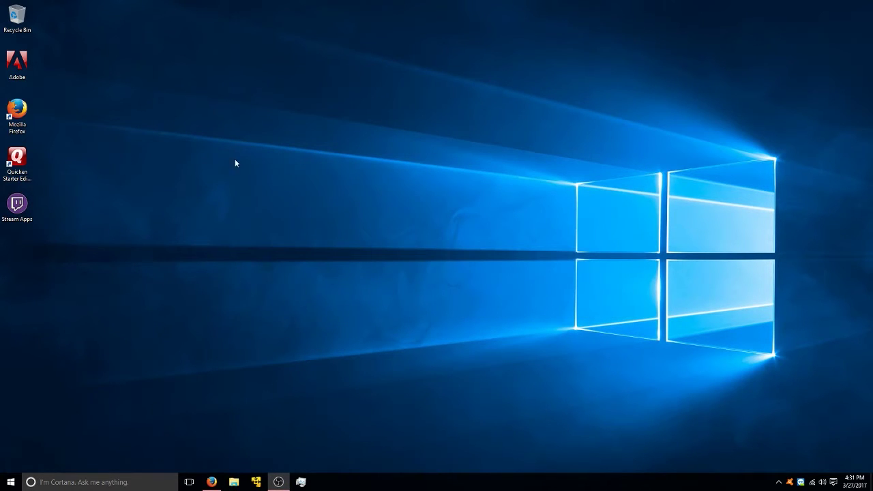
Open the Manage Wi-Fi settings page from the Network & Internet section of Windows Settings.
left_click(211, 482)
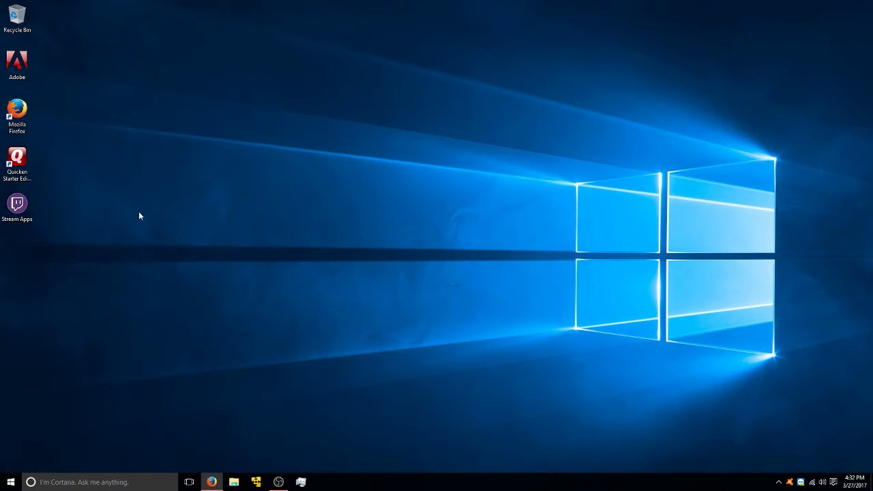
left_click(4, 484)
left_click(44, 436)
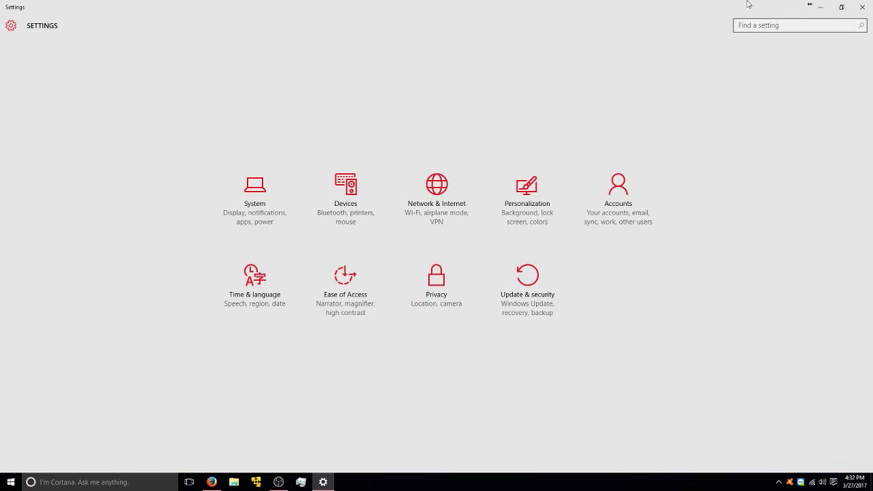
left_click(10, 483)
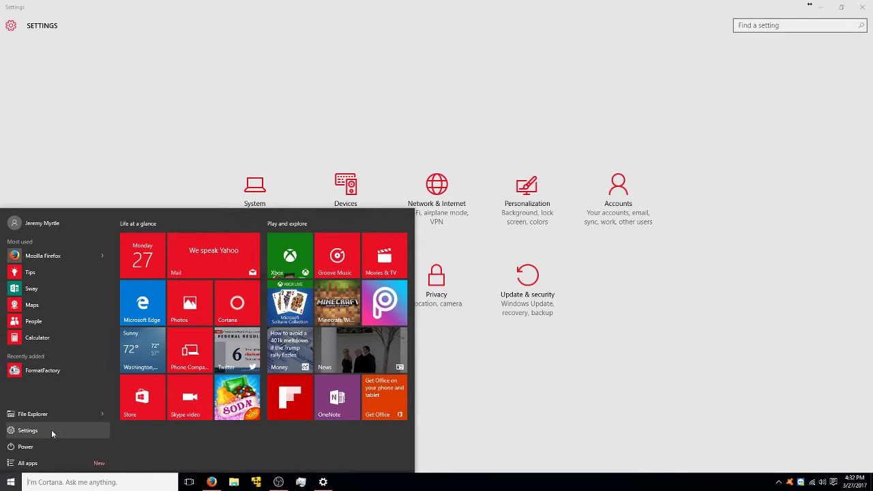
left_click(155, 92)
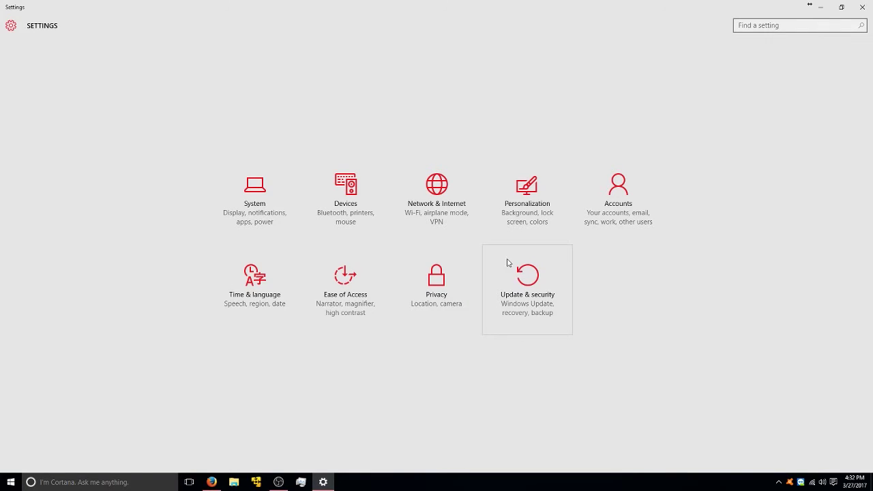
left_click(430, 214)
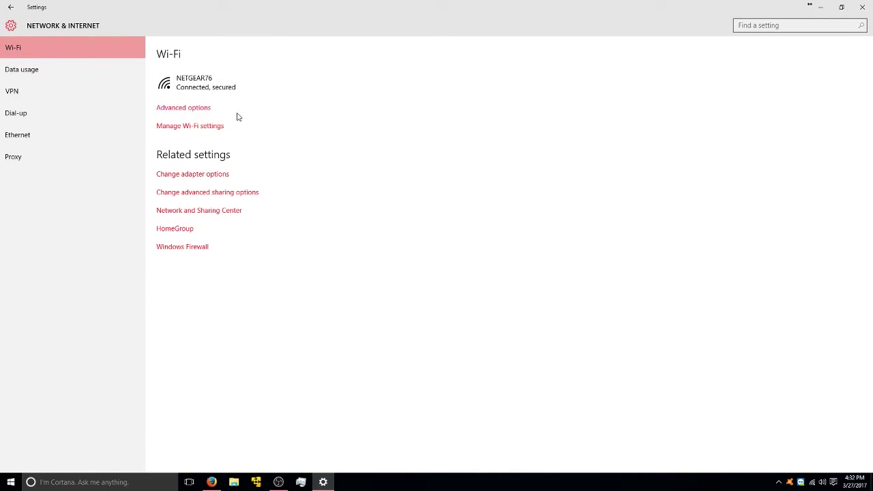
left_click(185, 127)
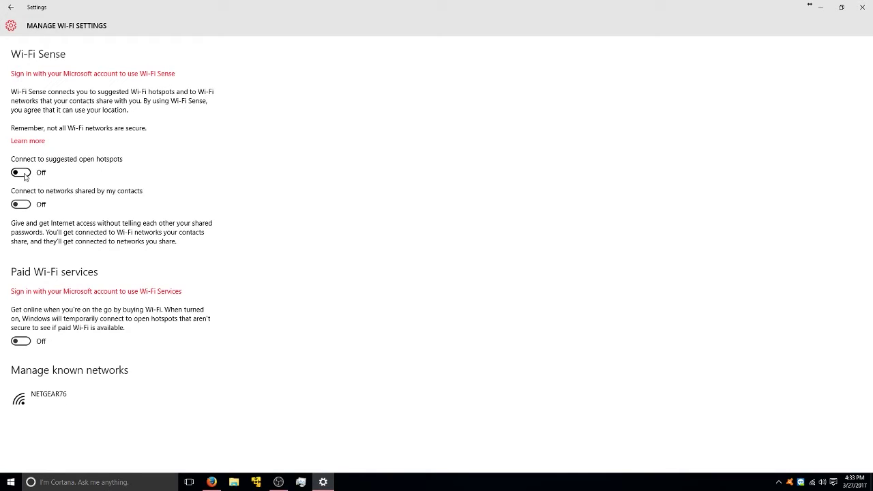
Turn on connecting to suggested open hotspots and contacts' shared networks, and enable sharing with Outlook.com contacts, Skype contacts and Facebook friends.
left_click(25, 175)
left_click(23, 204)
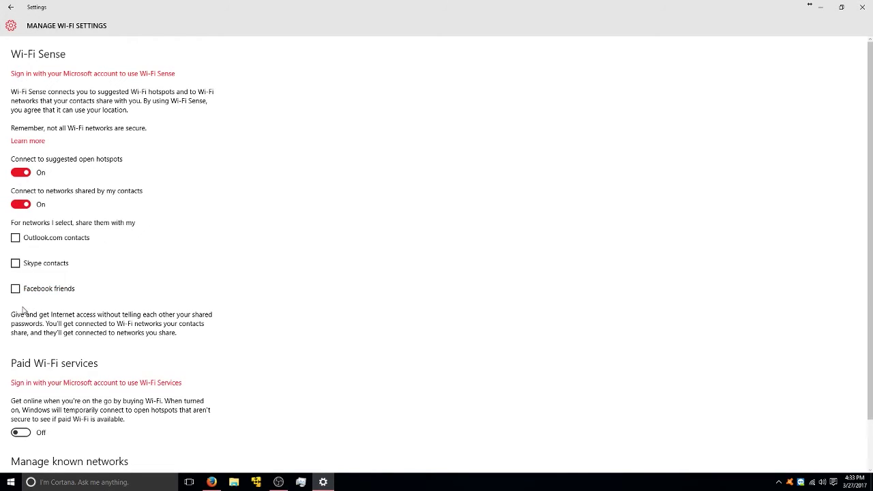
left_click(15, 238)
left_click(15, 262)
left_click(15, 289)
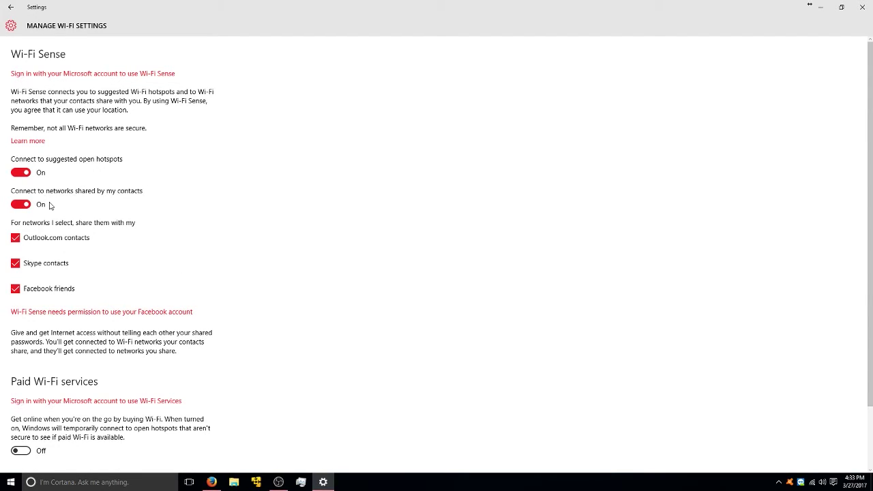
Disable sharing with Outlook.com, Skype and Facebook contacts, and turn off connecting to contacts' shared networks and suggested open hotspots.
left_click(21, 205)
left_click(20, 205)
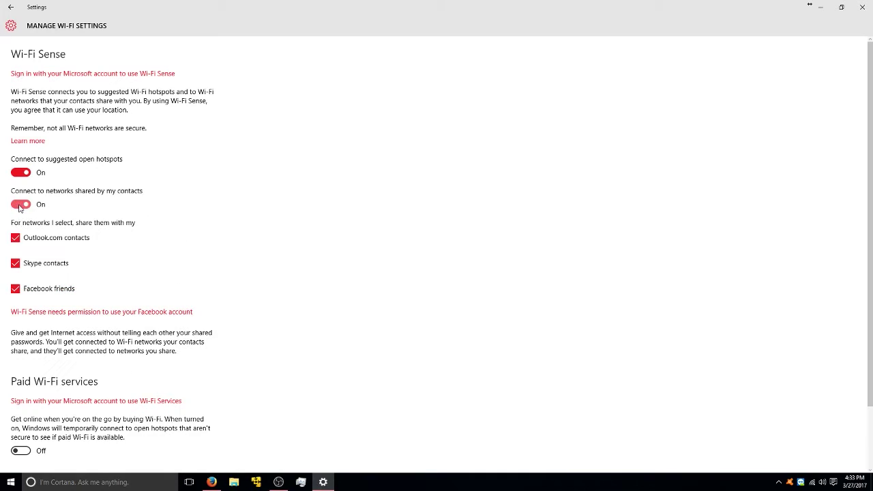
left_click(16, 238)
left_click(16, 264)
left_click(16, 289)
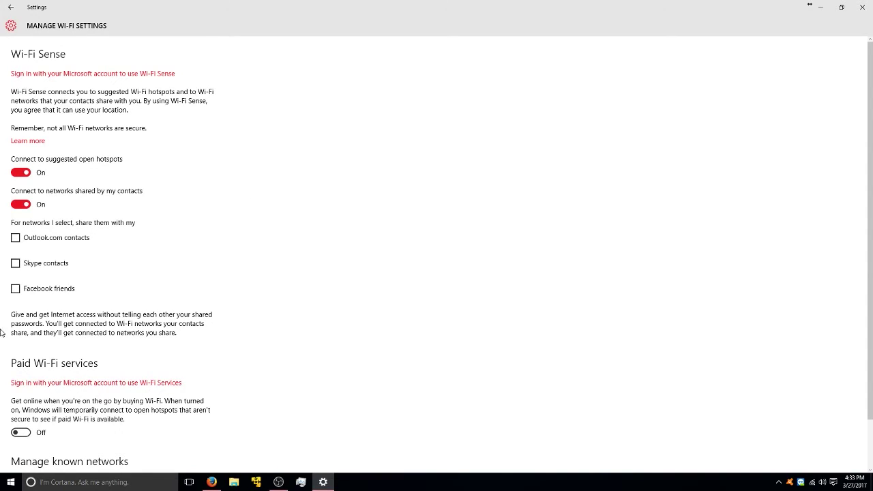
left_click(20, 204)
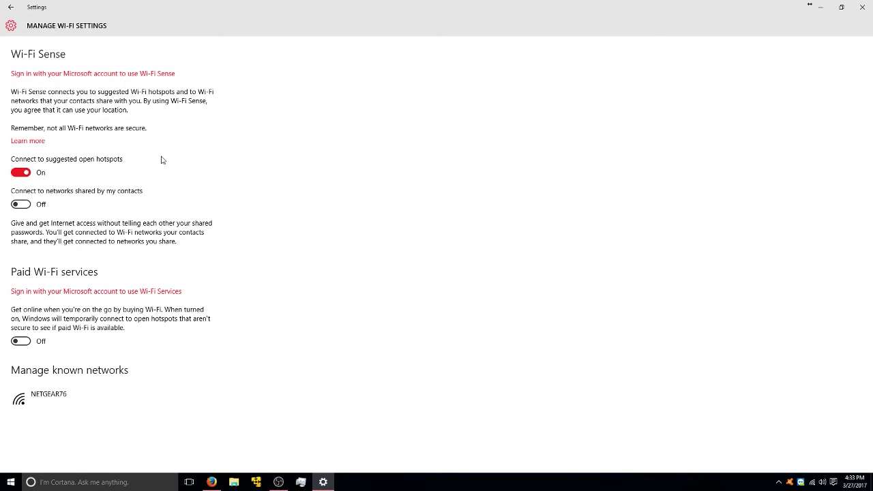
left_click(20, 173)
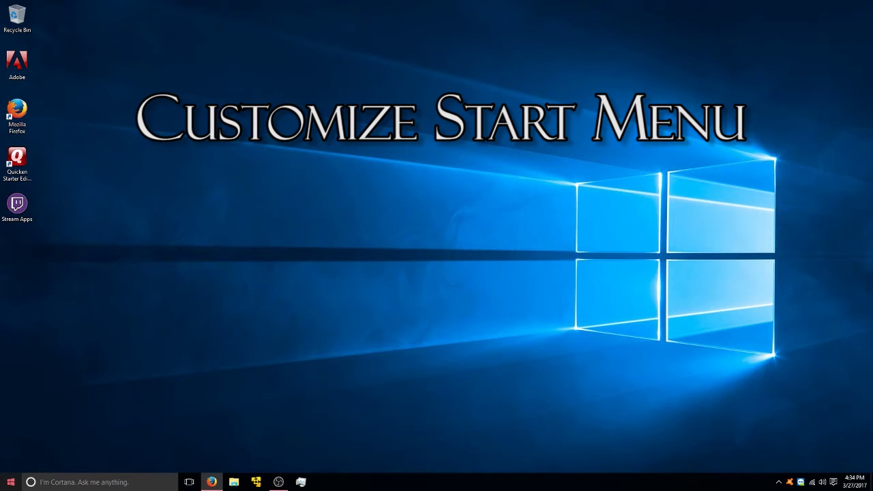
Open the Start menu and examine the options available for the Store and Mail tiles.
left_click(10, 483)
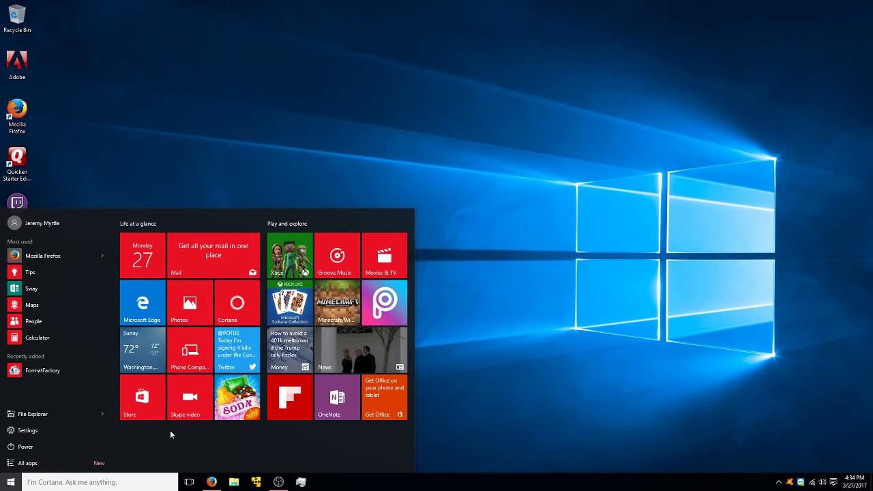
right_click(146, 415)
mouse_move(188, 447)
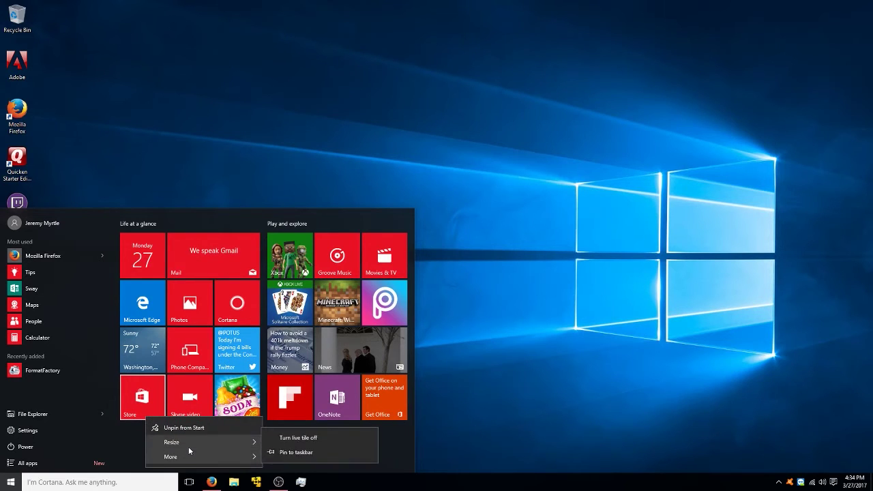
mouse_move(260, 462)
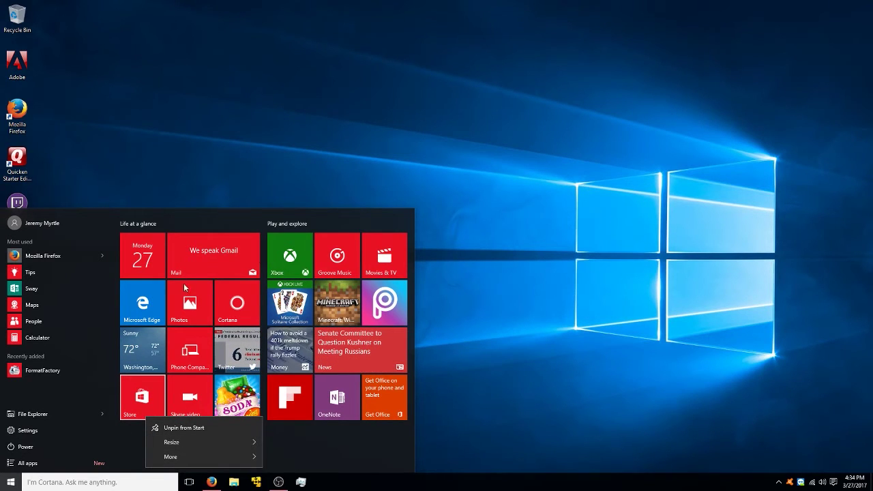
right_click(211, 269)
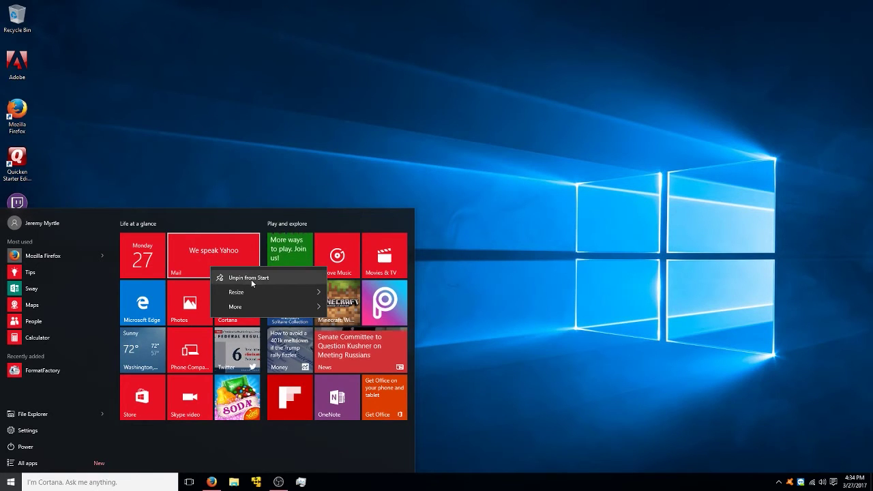
mouse_move(262, 303)
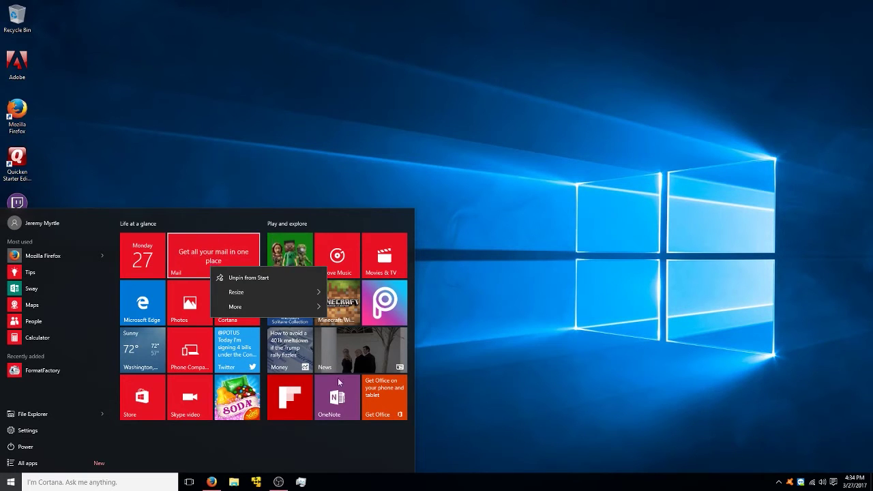
left_click(345, 455)
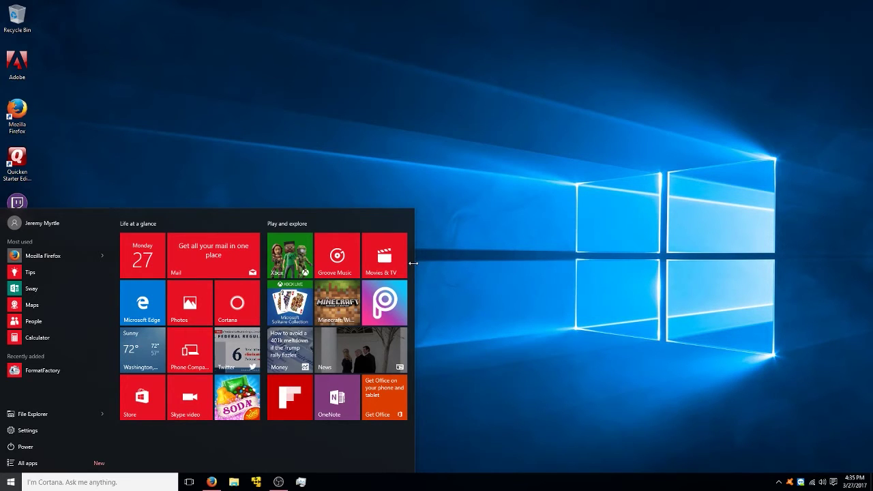
Narrow the Start menu so its tile groups stack in a single column.
left_click_drag(375, 264, 255, 265)
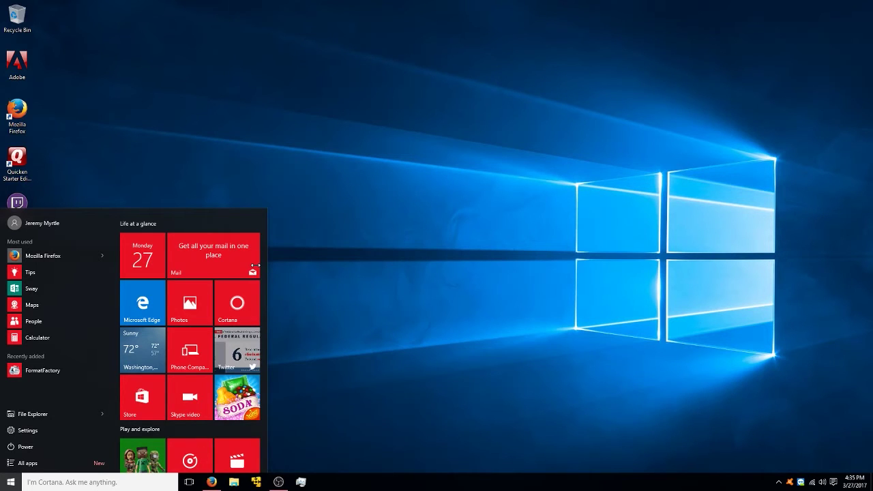
scroll(213, 259, "down", 3)
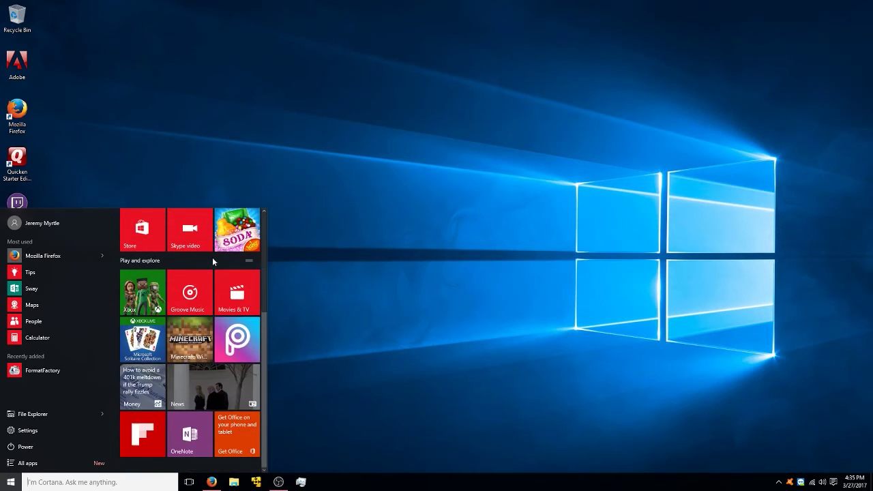
scroll(213, 262, "up", 3)
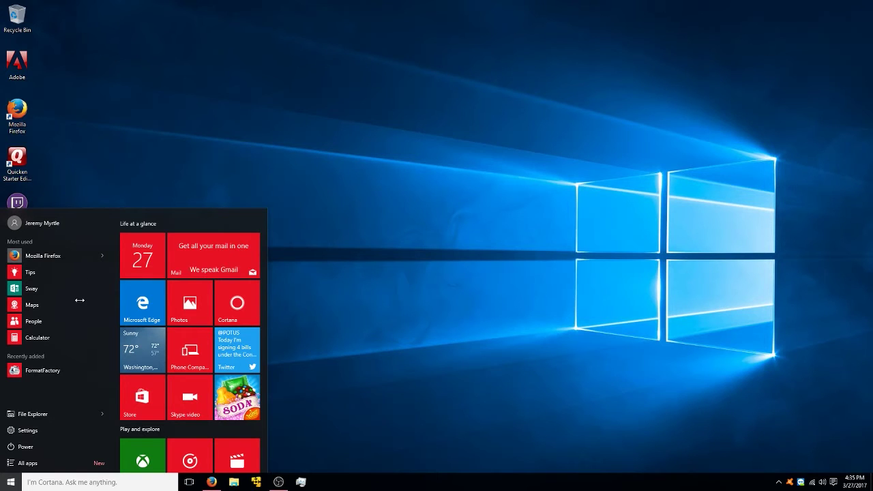
scroll(177, 273, "down", 3)
scroll(172, 279, "up", 3)
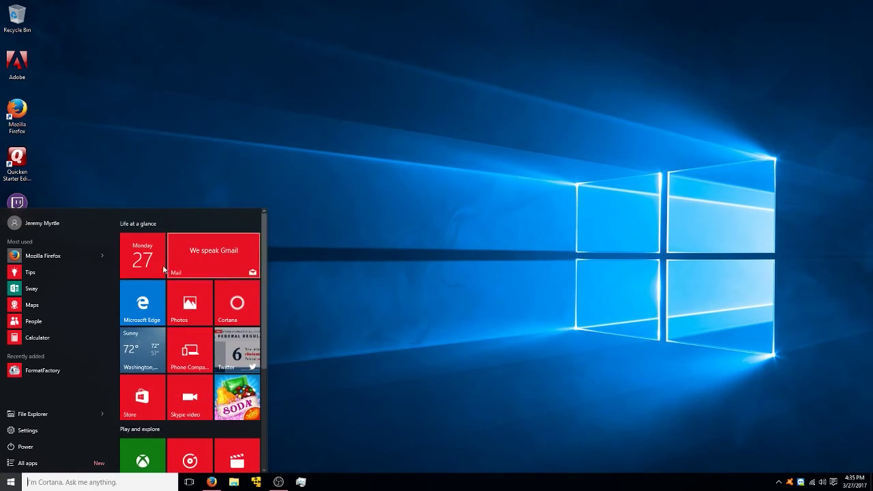
Clear the name of the "Life at a glance" tile group.
left_click(250, 223)
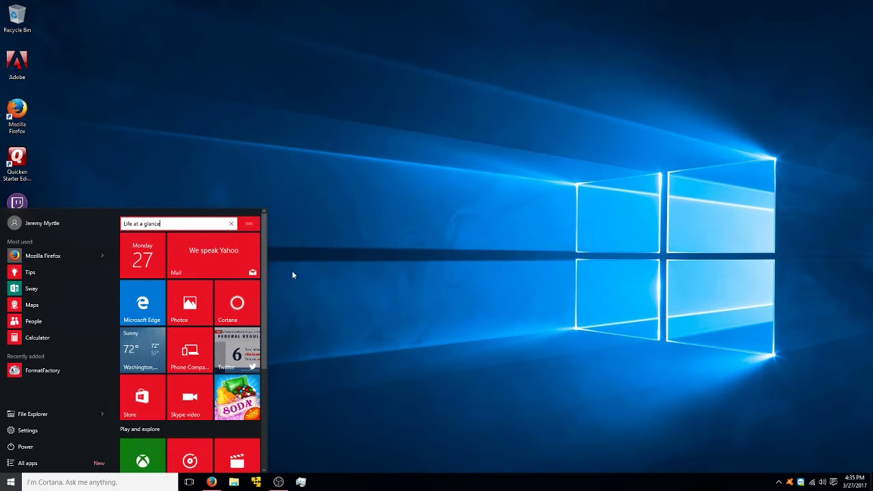
left_click_drag(195, 224, 123, 224)
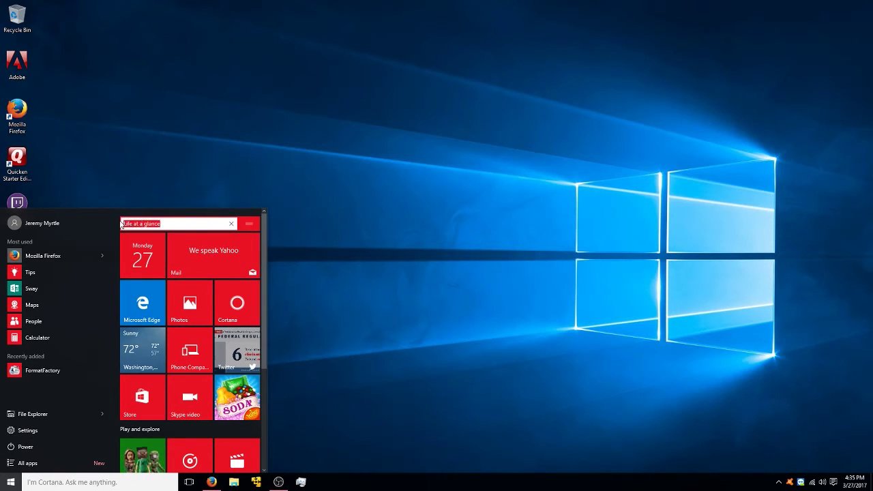
left_click(164, 224)
left_click(230, 224)
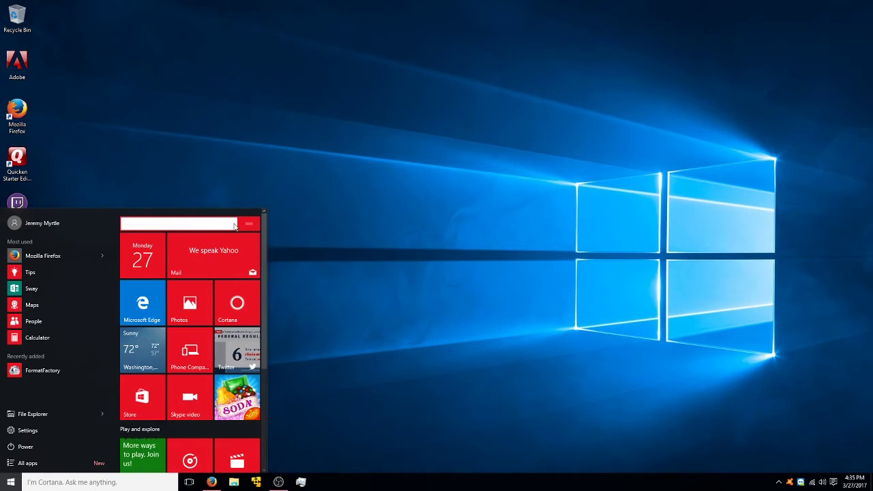
left_click(117, 230)
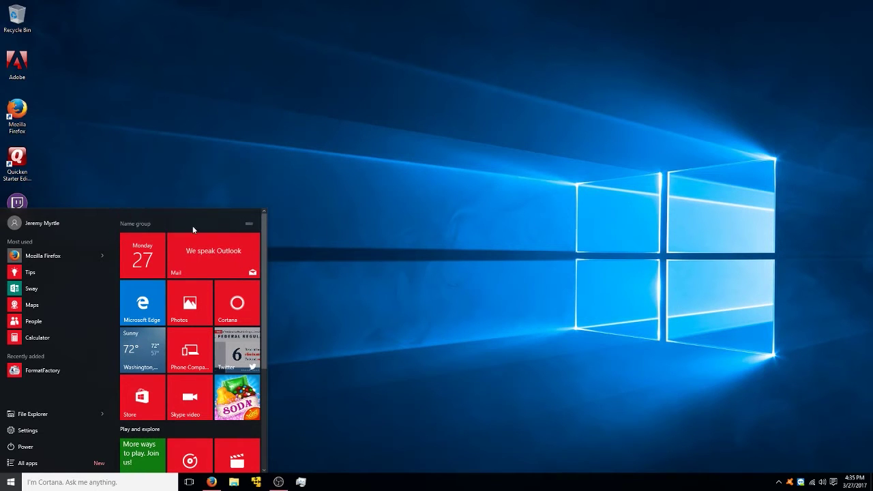
Name the untitled first tile group in the Start menu "Life at a glance".
left_click(157, 224)
type("L")
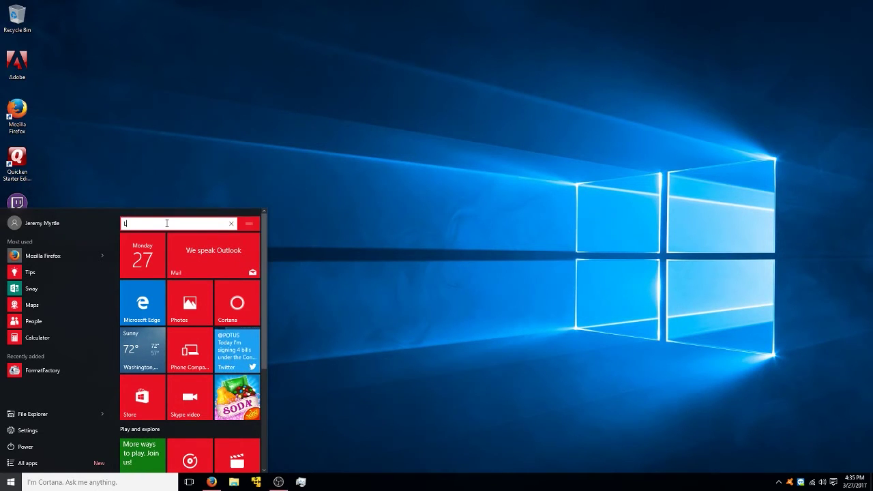
type("ife at a glance")
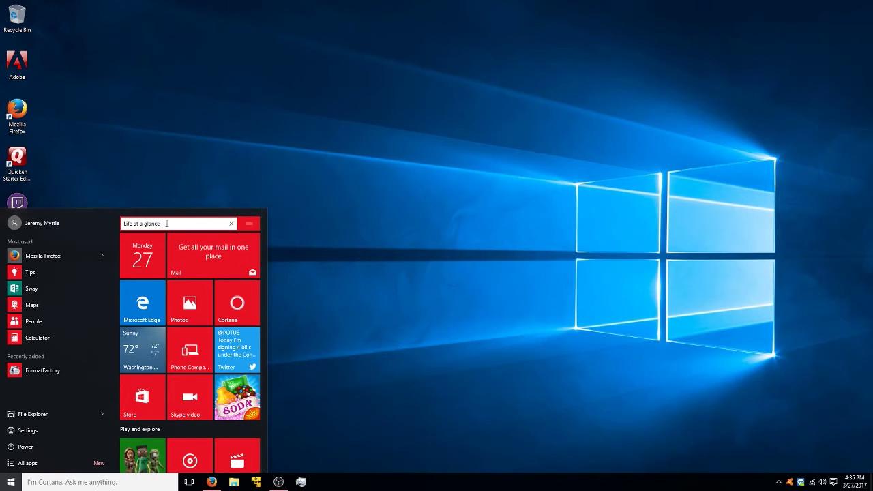
key("Return")
scroll(163, 242, "down", 2)
scroll(163, 247, "down", 2)
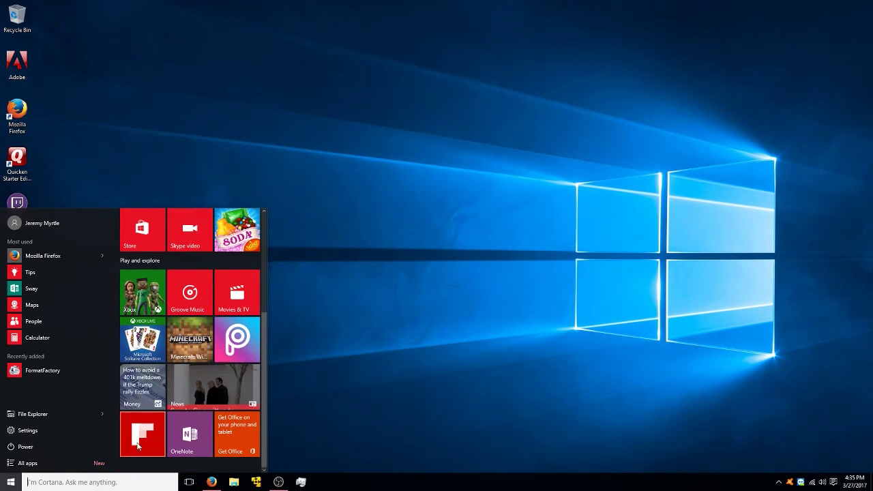
scroll(249, 337, "up", 4)
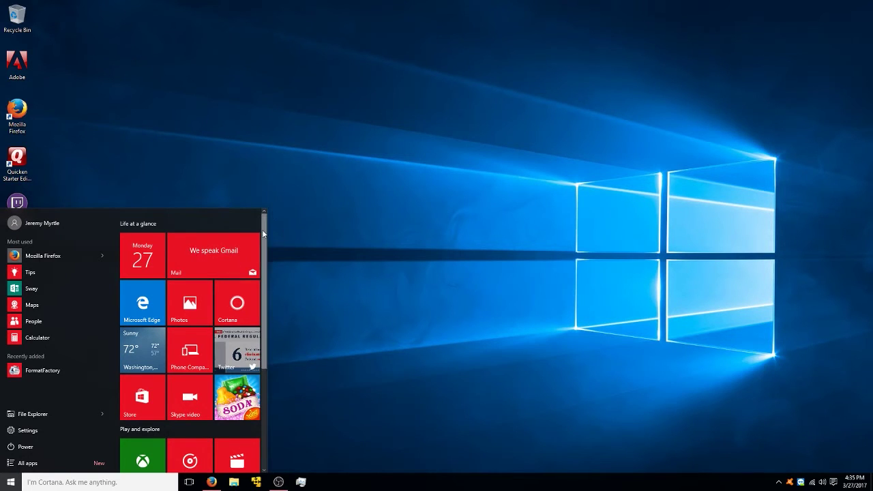
Widen the Start menu and return it to a single tile column, and shorten it and restore its height.
left_click_drag(266, 232, 872, 245)
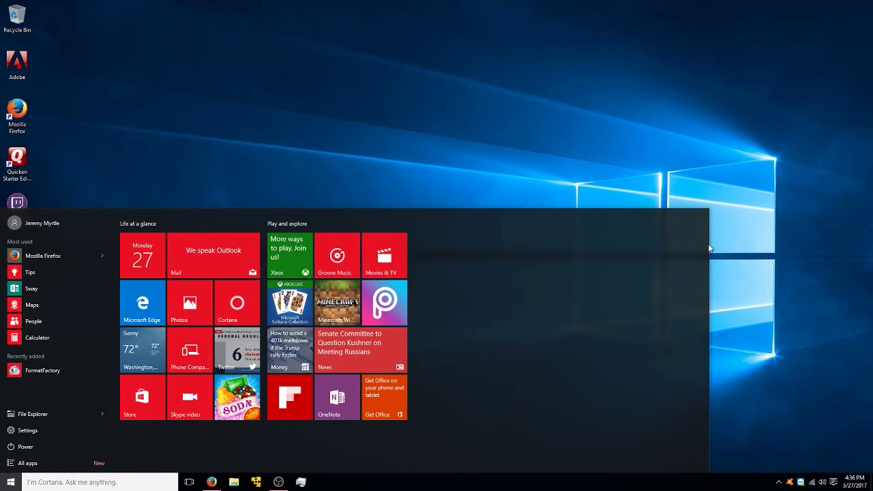
left_click_drag(706, 245, 247, 254)
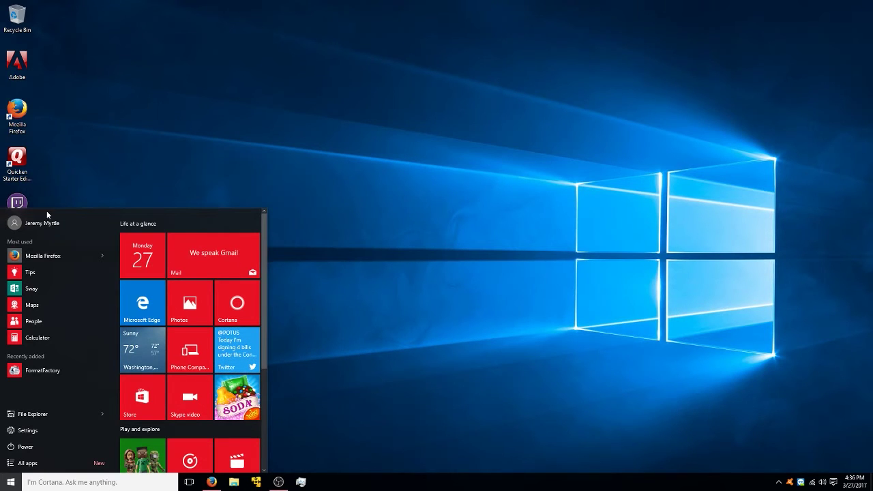
left_click_drag(47, 210, 35, 332)
left_click_drag(53, 294, 49, 207)
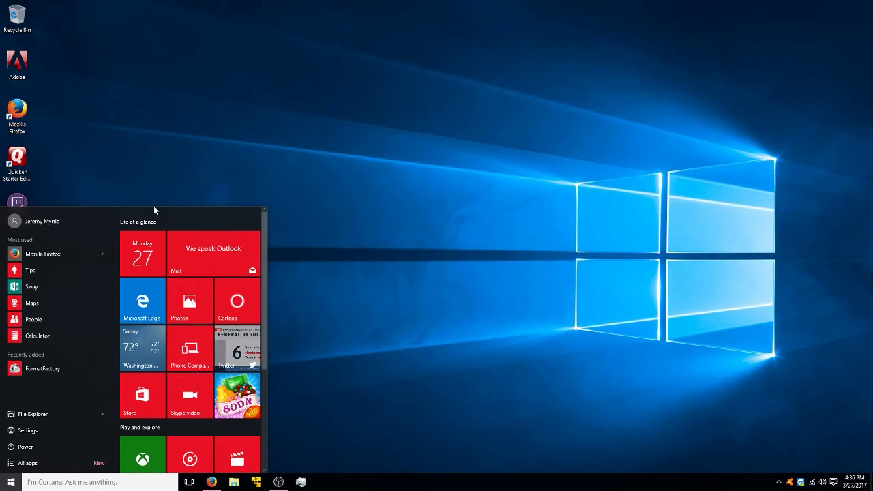
left_click(135, 165)
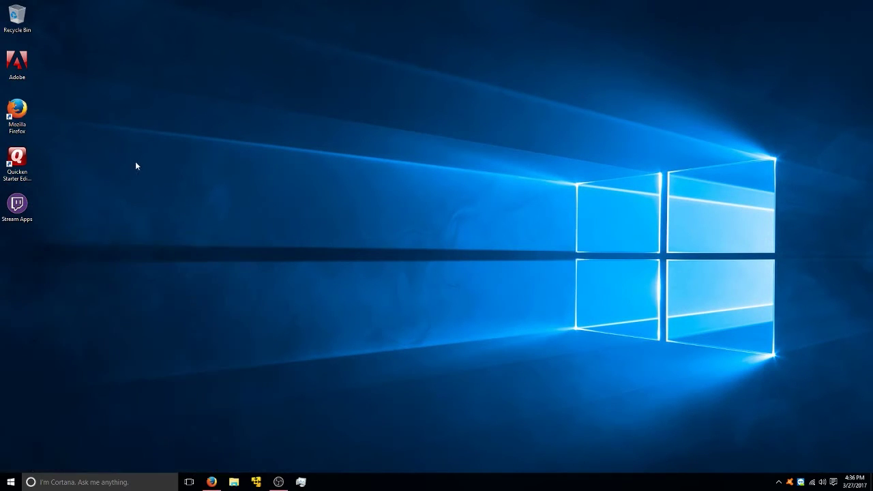
key("super")
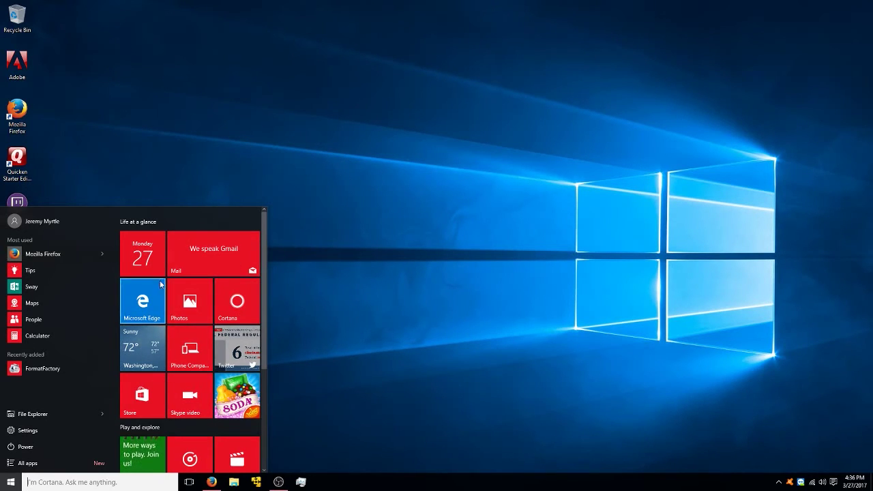
left_click(369, 310)
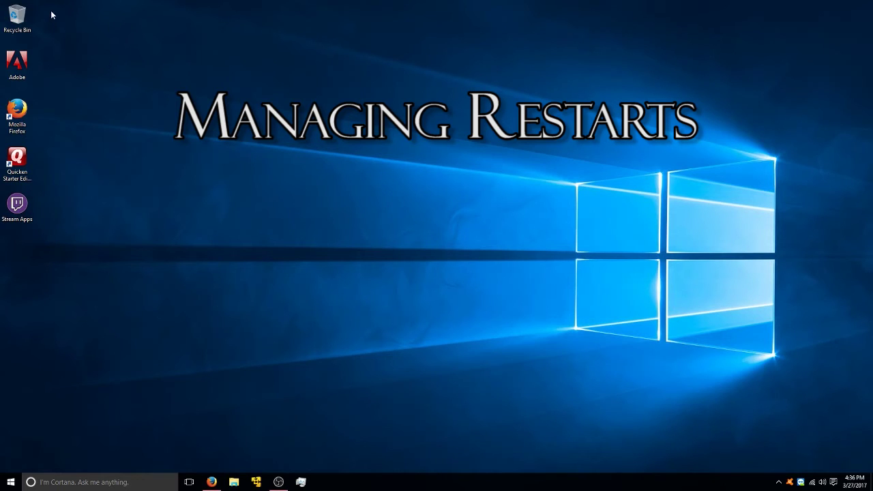
left_click_drag(51, 11, 368, 143)
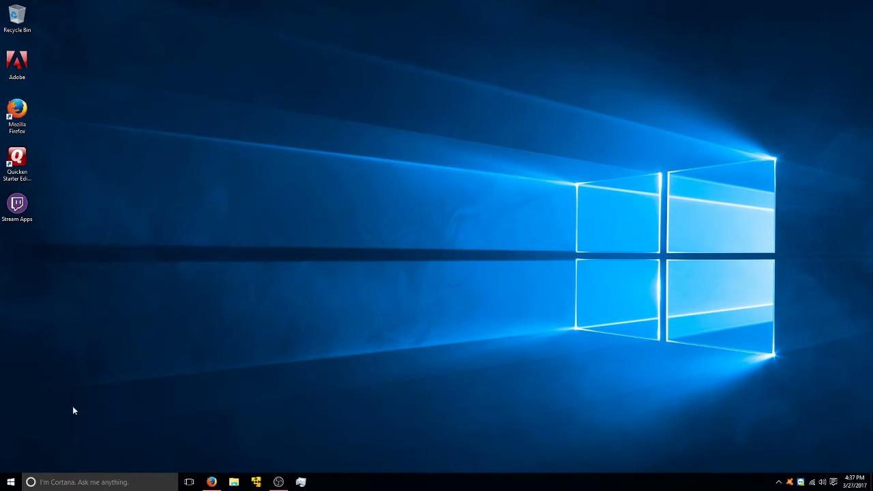
Open the advanced options of Windows Update in the Update & security settings.
left_click(9, 481)
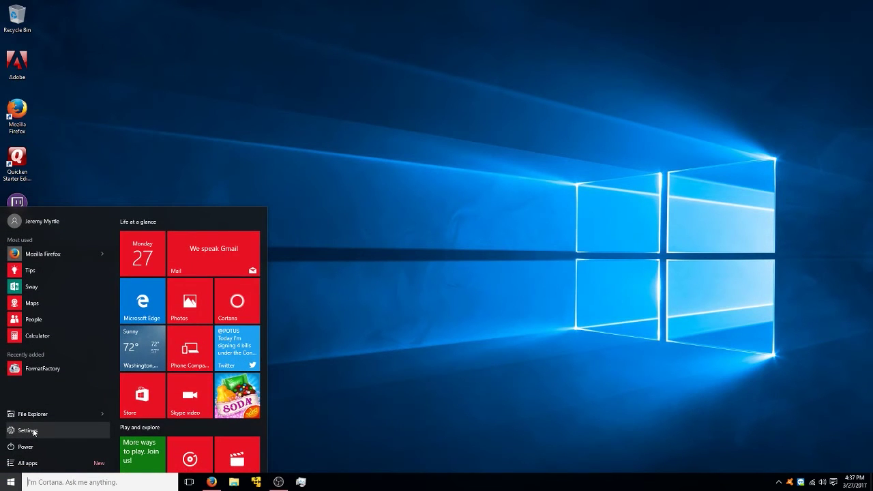
left_click(27, 431)
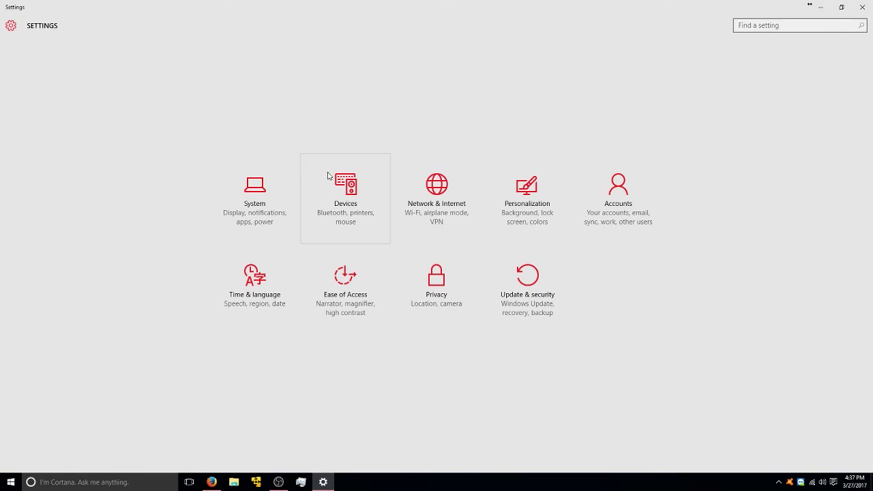
left_click(522, 308)
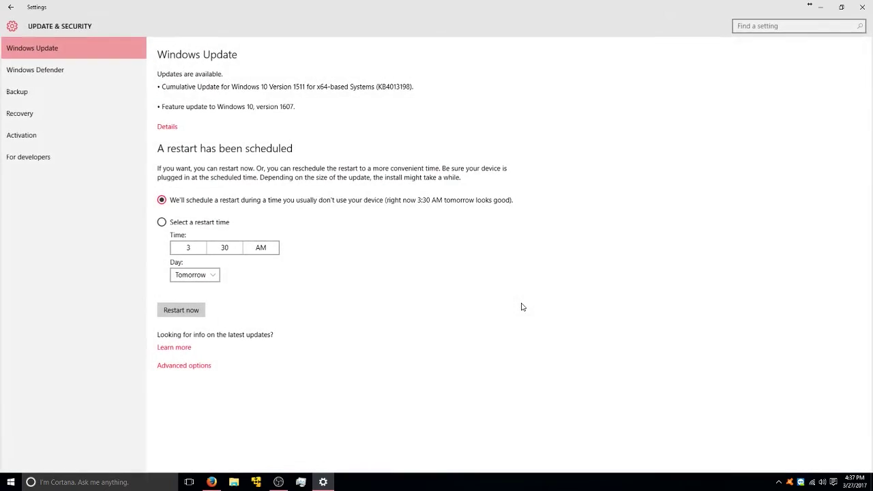
left_click(182, 367)
Set how updates are installed to Automatic (recommended).
left_click(42, 76)
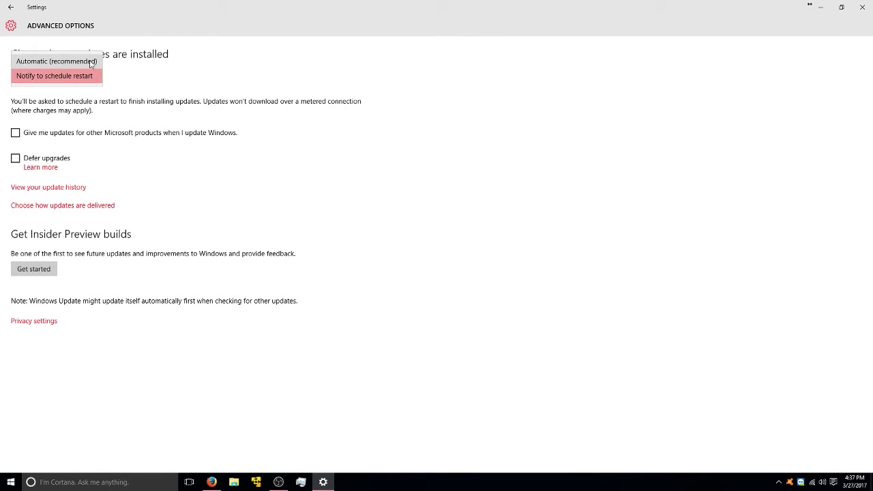
left_click(118, 69)
left_click(69, 75)
left_click(76, 61)
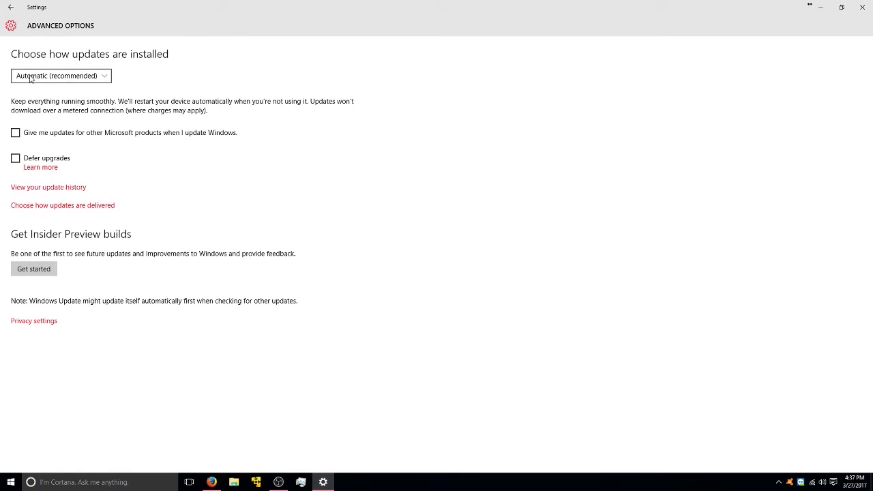
Set how updates are installed to Notify to schedule restart.
left_click(75, 78)
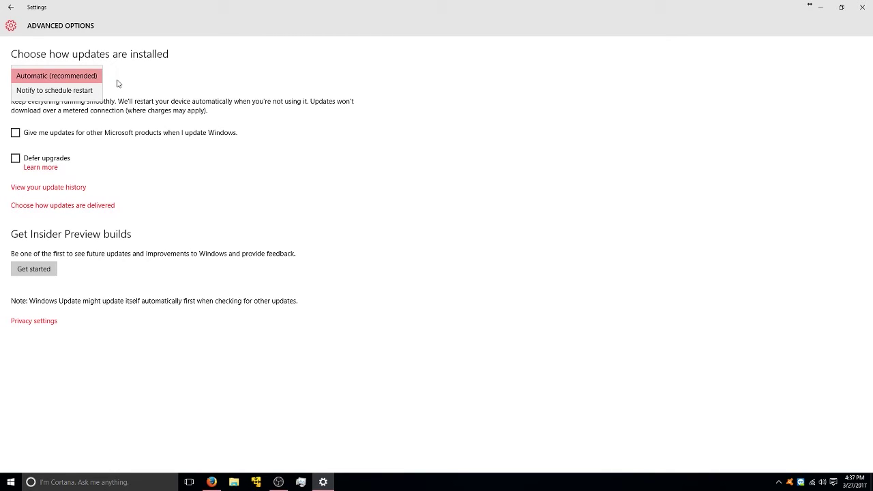
left_click(58, 91)
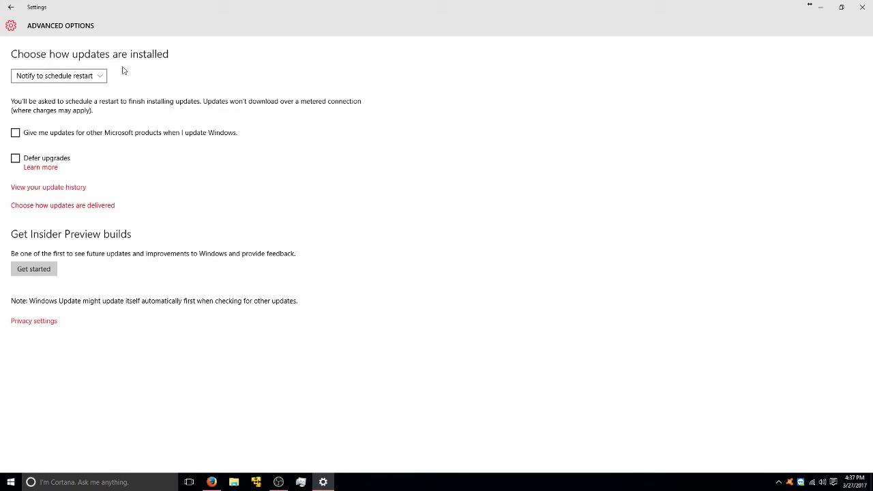
Open the "Restart required for updates" notification from the Action Center.
left_click(833, 482)
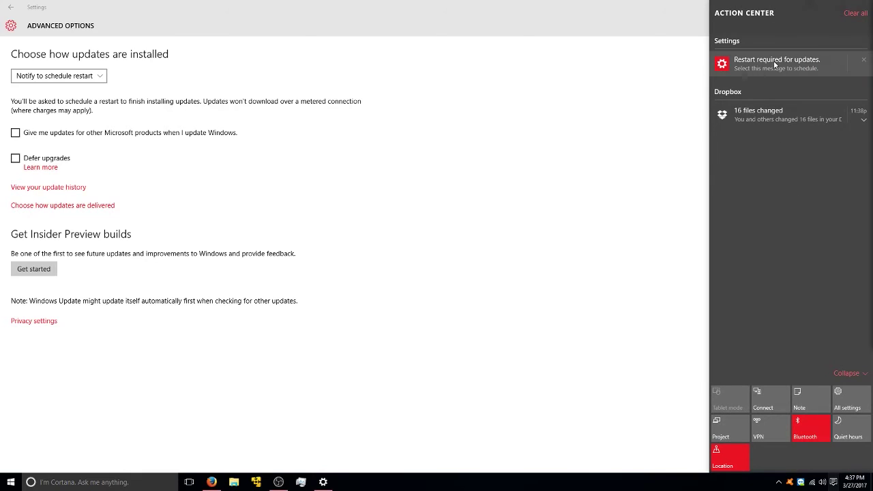
left_click(813, 69)
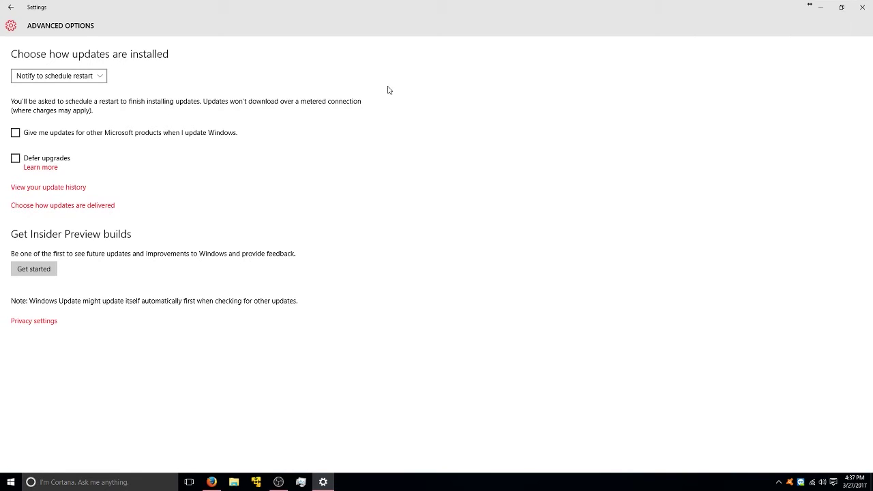
Return to the Windows Update page to review the restart scheduling options, and close Settings.
left_click(3, 4)
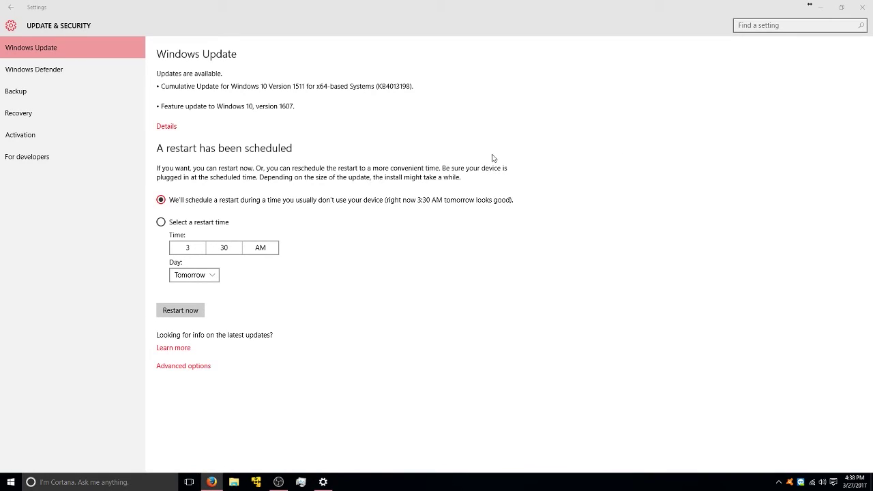
left_click(346, 308)
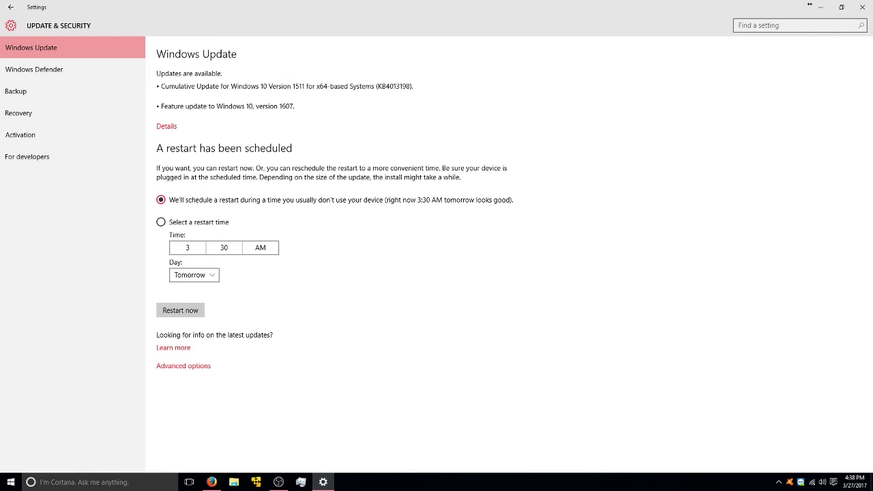
left_click(863, 7)
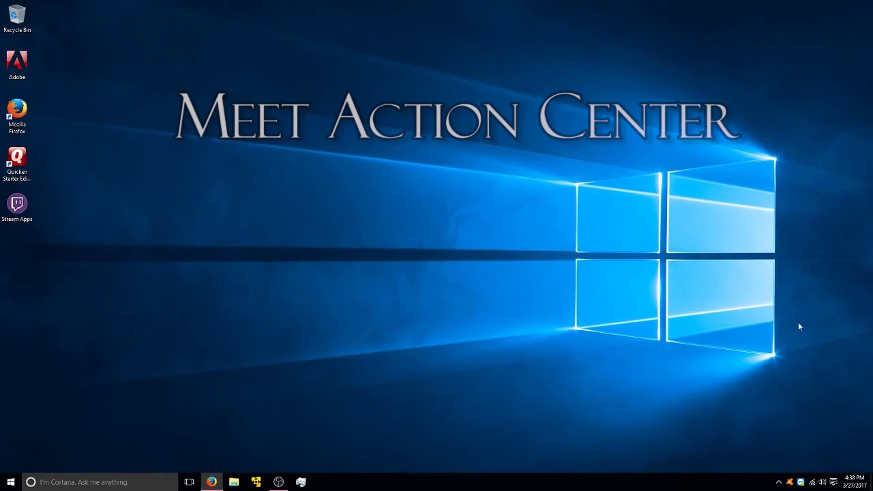
Dismiss the Dropbox notification group in the Action Center and close the Action Center.
left_click(834, 482)
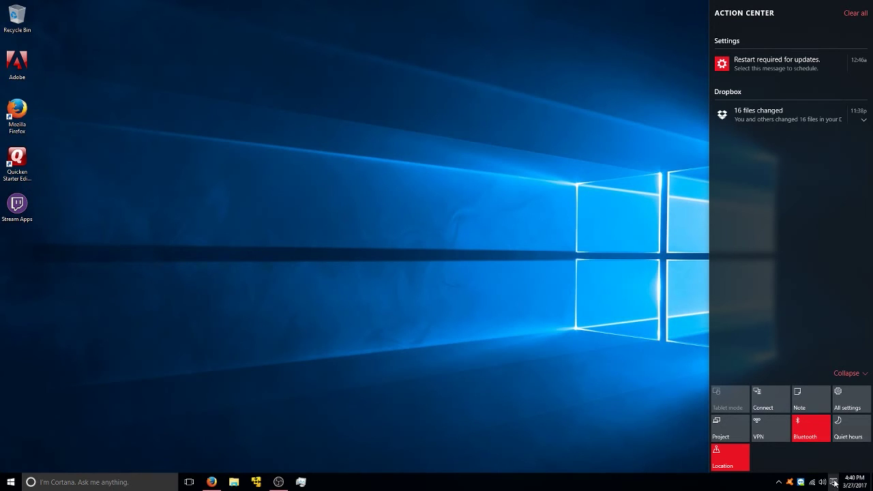
left_click(566, 79)
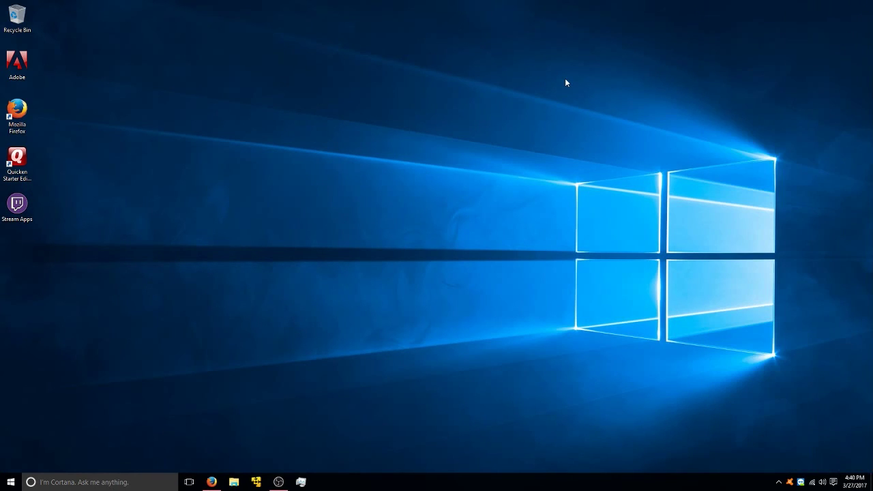
left_click(833, 481)
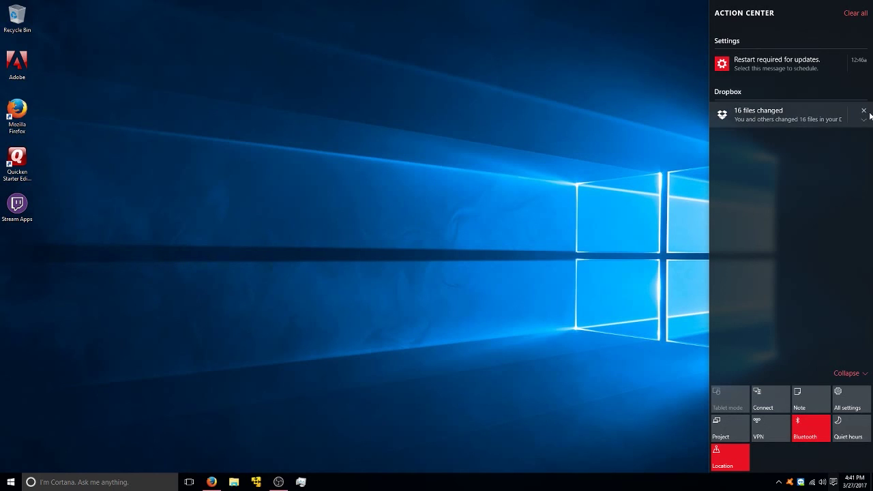
left_click(864, 90)
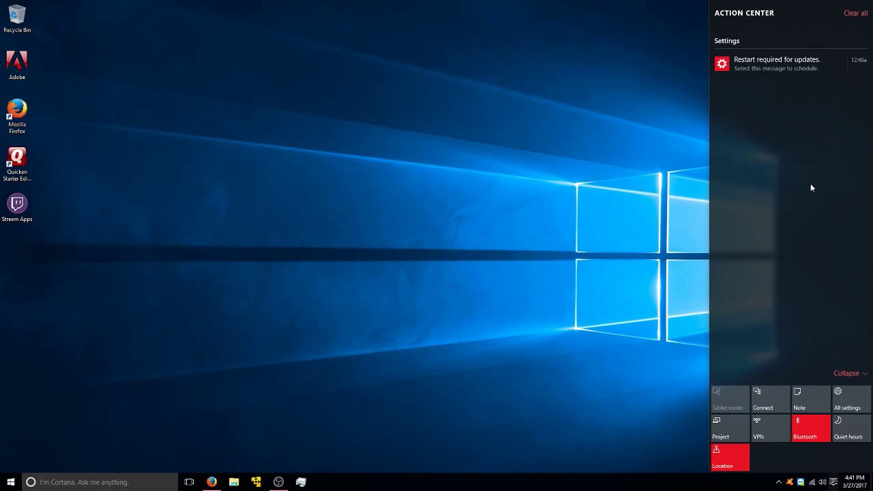
left_click(658, 154)
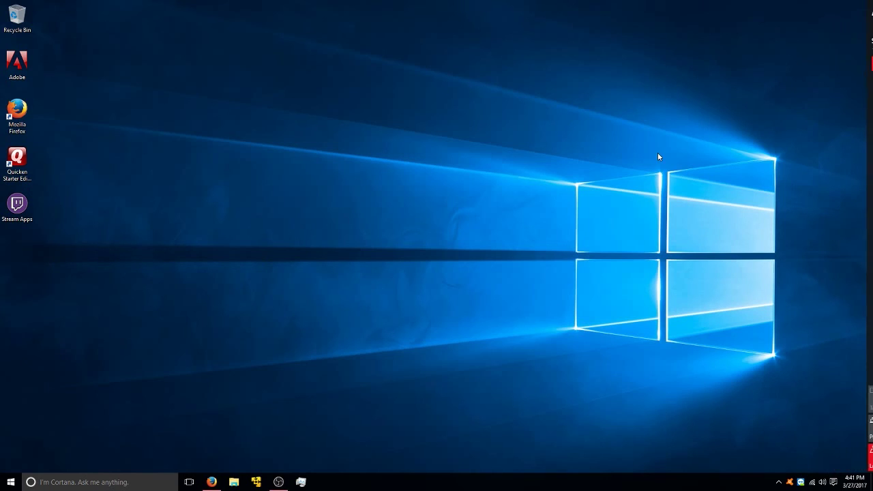